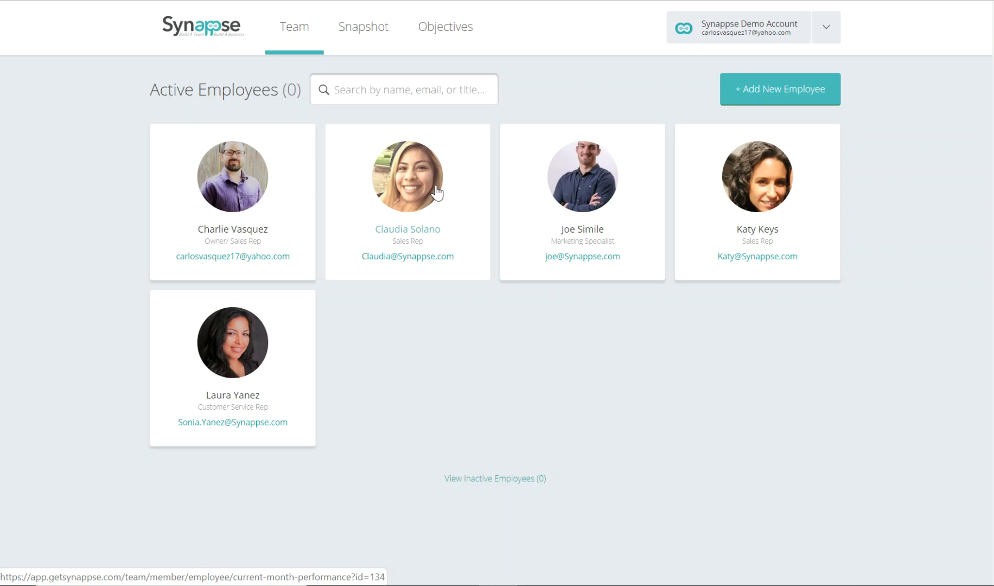
Step: Review the compliance questions in the audit form of the Raw New Auto Process quality objective, leaving the form unchanged
{"action": "left_click", "coordinate": [431, 41]}
{"action": "left_click", "coordinate": [445, 144]}
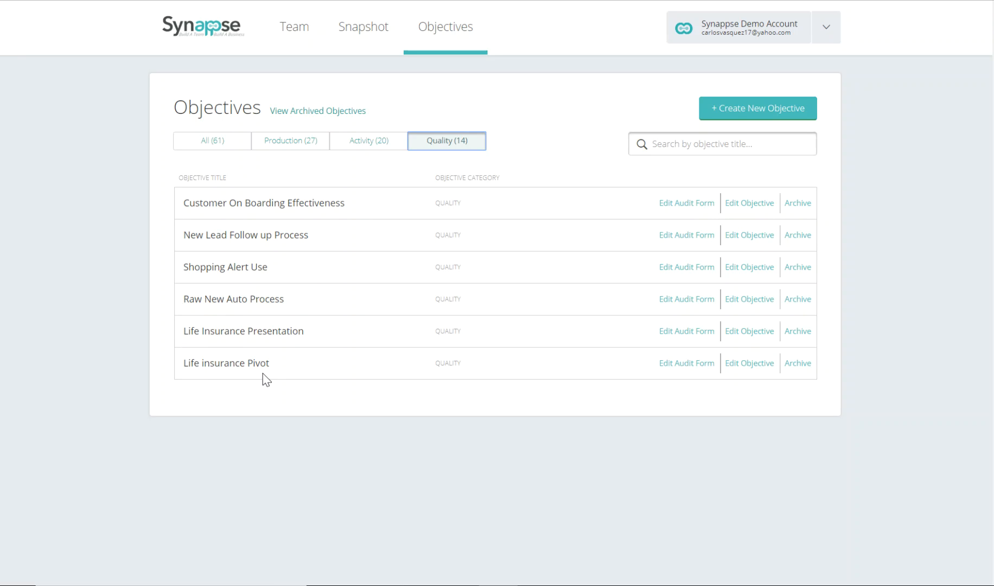
{"action": "left_click", "coordinate": [709, 303]}
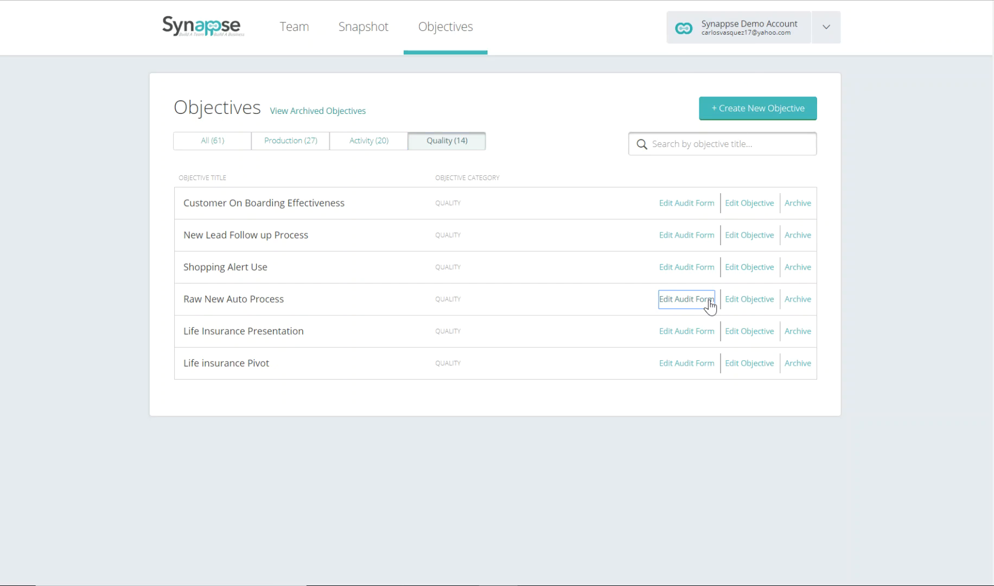
{"action": "scroll", "coordinate": [537, 215], "scroll_direction": "down", "scroll_amount": 2}
{"action": "scroll", "coordinate": [537, 204], "scroll_direction": "up", "scroll_amount": 2}
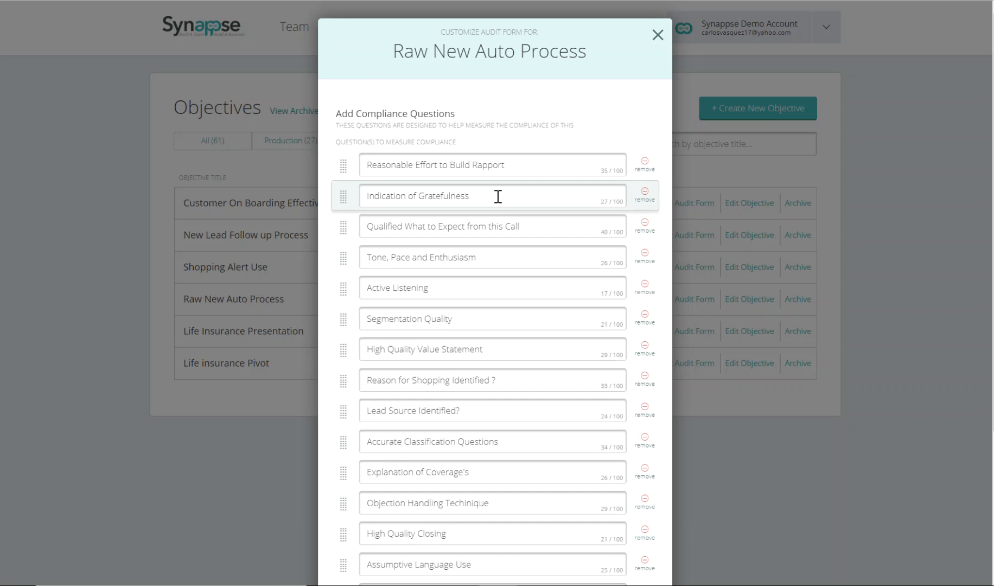
{"action": "scroll", "coordinate": [500, 203], "scroll_direction": "down", "scroll_amount": 2}
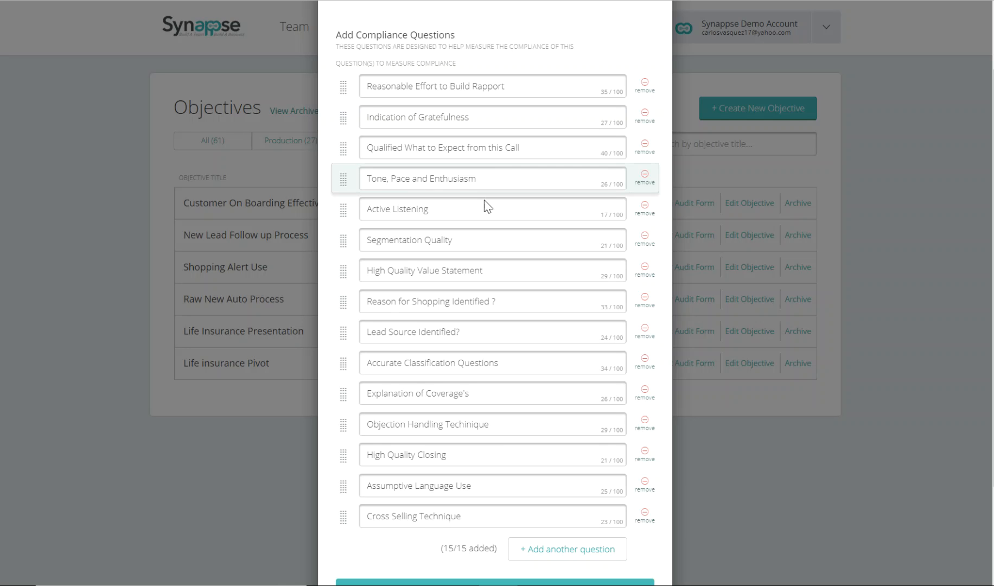
{"action": "left_click", "coordinate": [915, 346]}
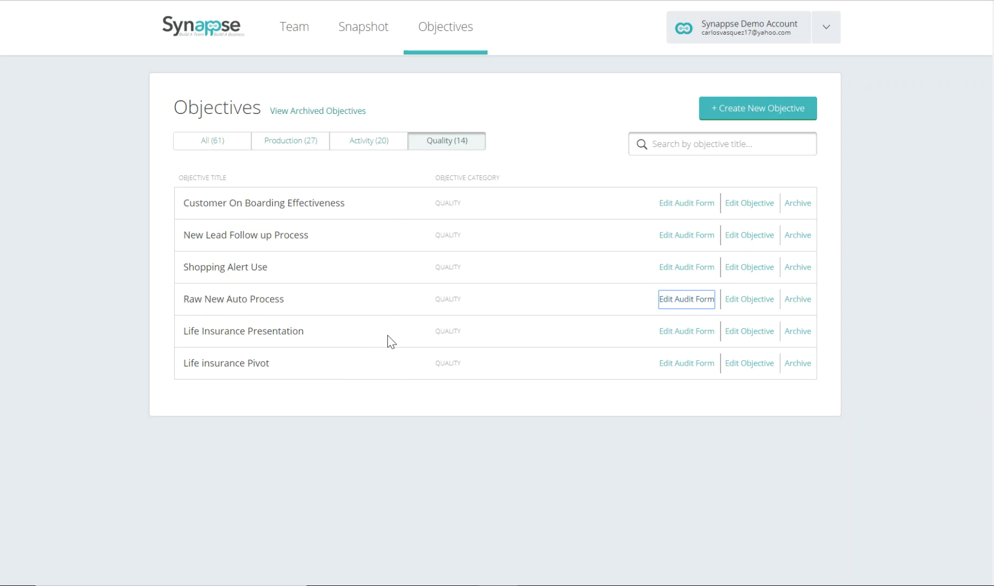
Step: Look through the production, activity and quality objectives in the current month performance of the first non-owner Sales Rep
{"action": "left_click", "coordinate": [319, 34]}
{"action": "left_click", "coordinate": [390, 205]}
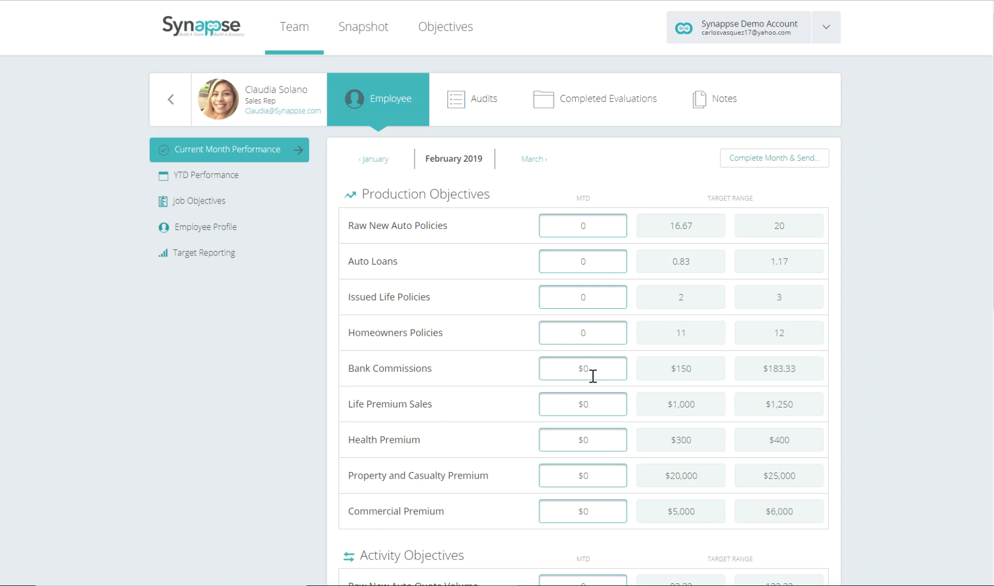
{"action": "scroll", "coordinate": [594, 376], "scroll_direction": "down", "scroll_amount": 6}
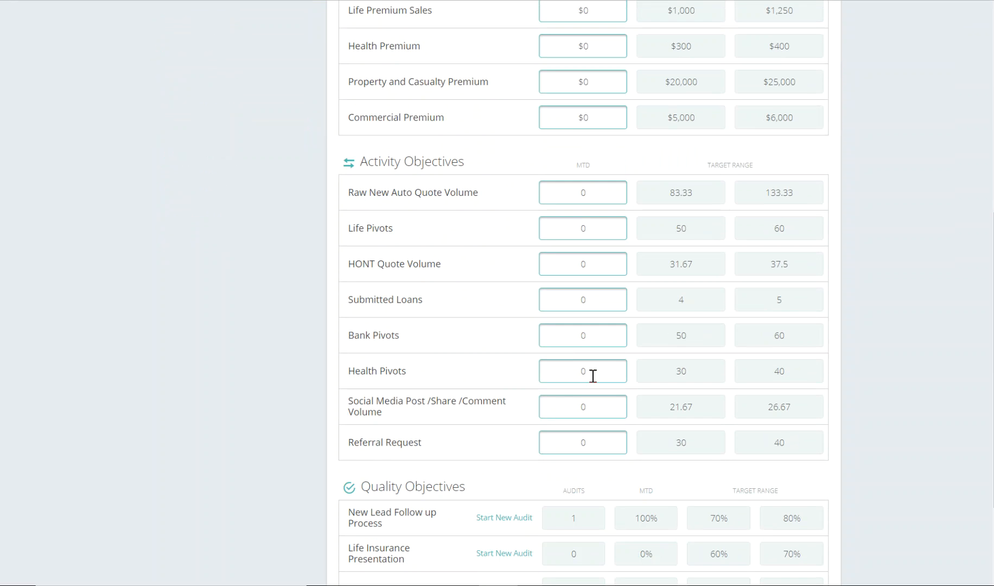
{"action": "scroll", "coordinate": [594, 376], "scroll_direction": "up", "scroll_amount": 8}
Step: Start a new Customer On Boarding Effectiveness audit for the Customer Service Rep from her current month quality objectives
{"action": "left_click", "coordinate": [289, 22]}
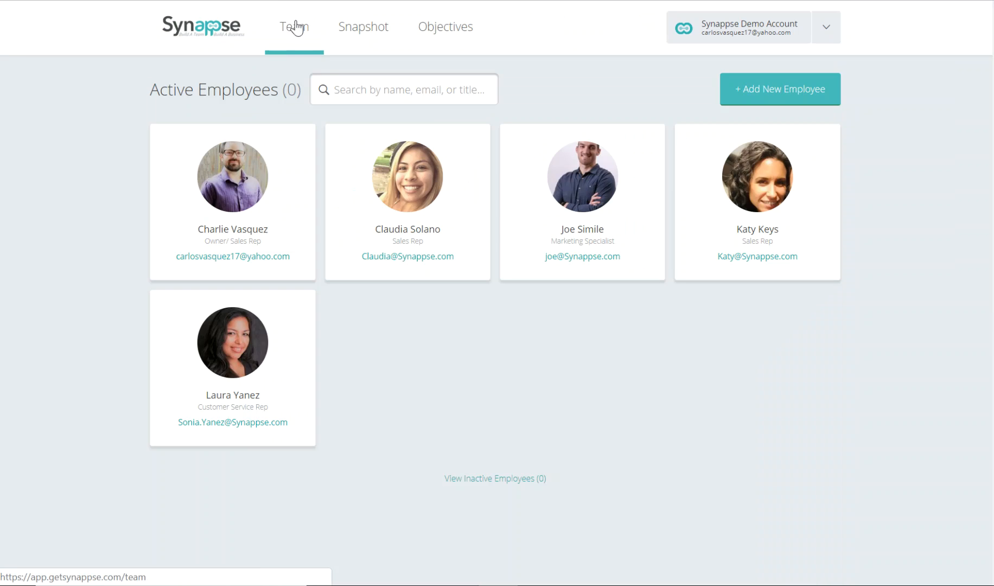
{"action": "left_click", "coordinate": [261, 325]}
{"action": "scroll", "coordinate": [431, 374], "scroll_direction": "down", "scroll_amount": 3}
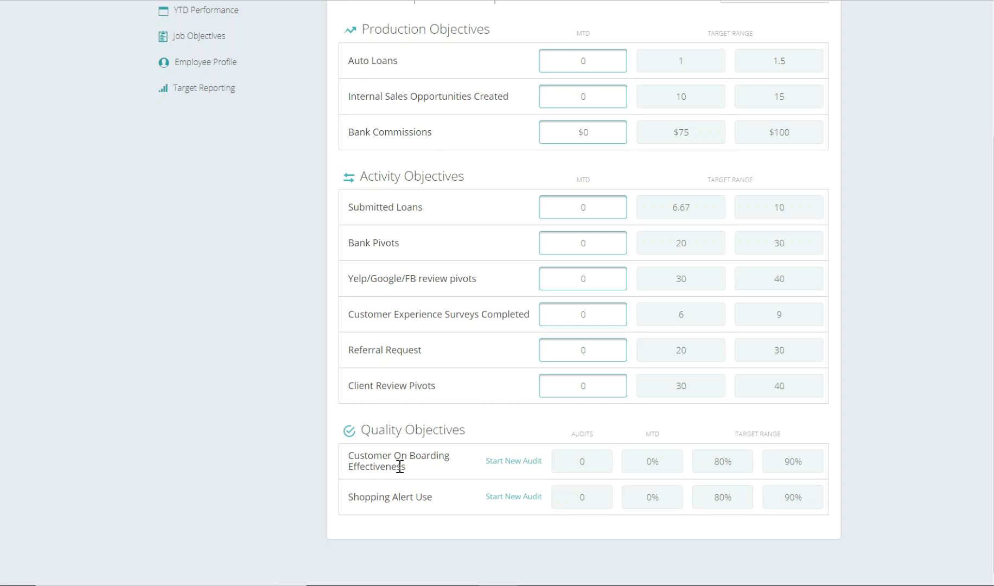
{"action": "left_click", "coordinate": [504, 466]}
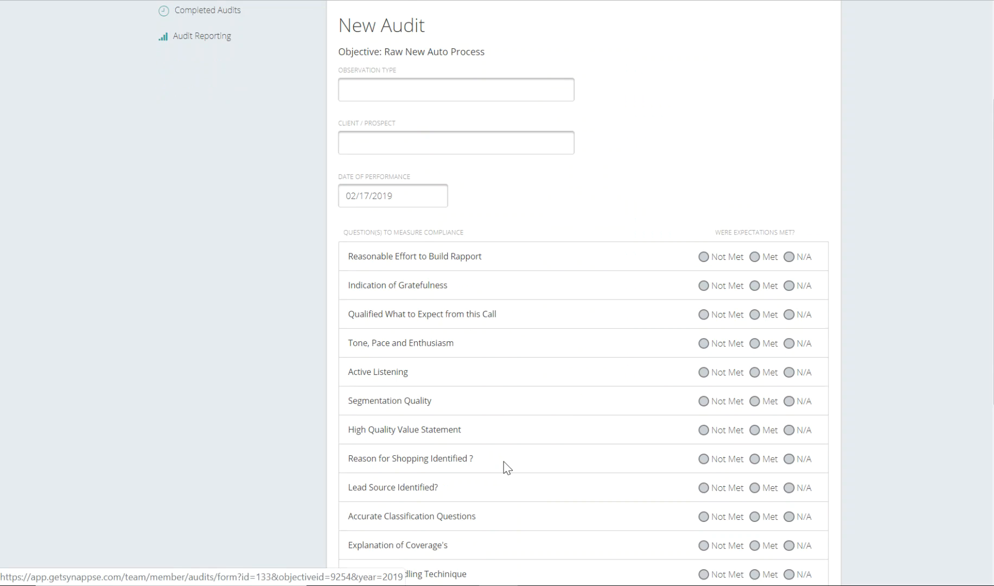
{"action": "scroll", "coordinate": [570, 405], "scroll_direction": "down", "scroll_amount": 3}
{"action": "scroll", "coordinate": [572, 397], "scroll_direction": "up", "scroll_amount": 3}
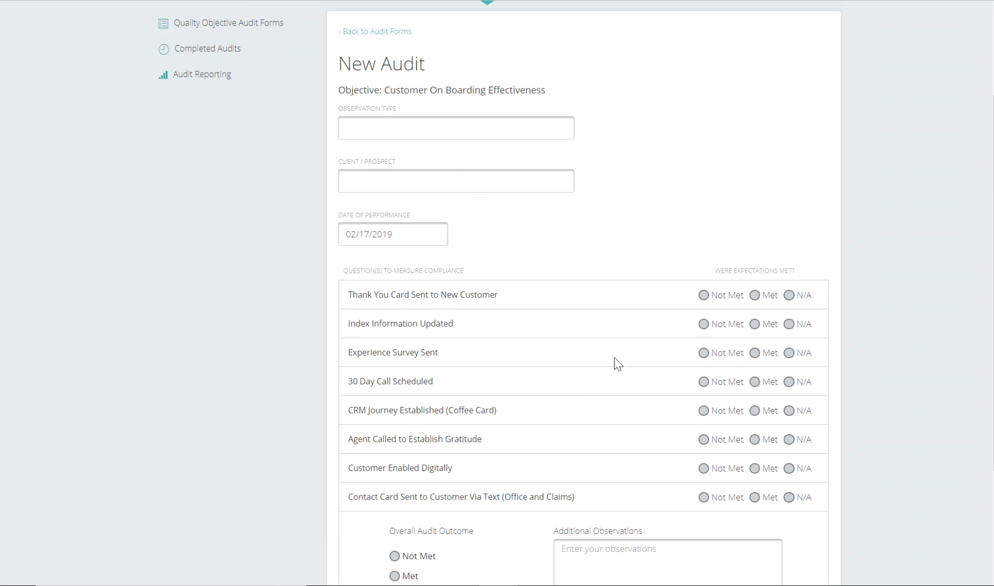
{"action": "scroll", "coordinate": [470, 217], "scroll_direction": "up", "scroll_amount": 2}
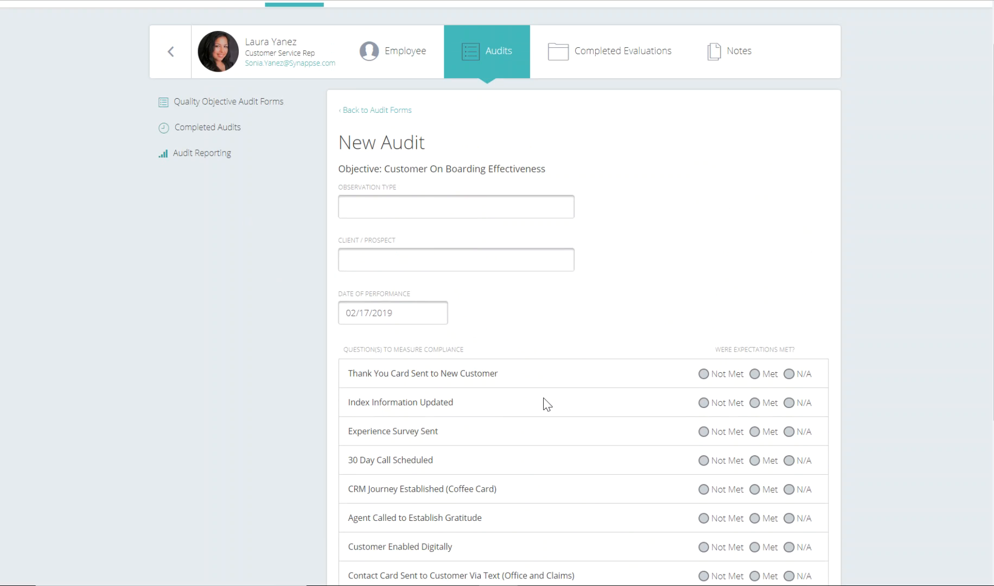
Step: Set the new audit's observation type to CRM Software
{"action": "left_click", "coordinate": [411, 208]}
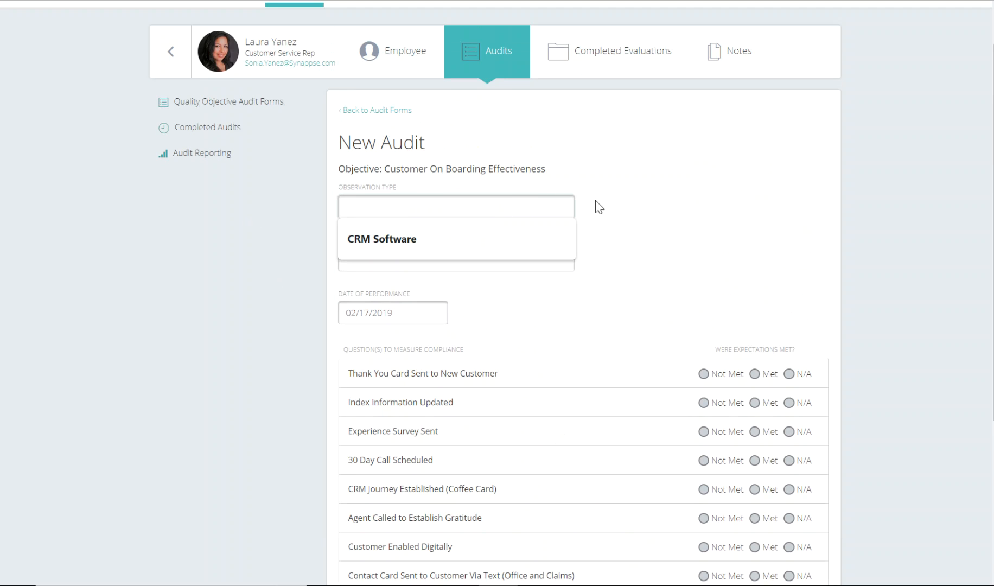
{"action": "left_click", "coordinate": [661, 188]}
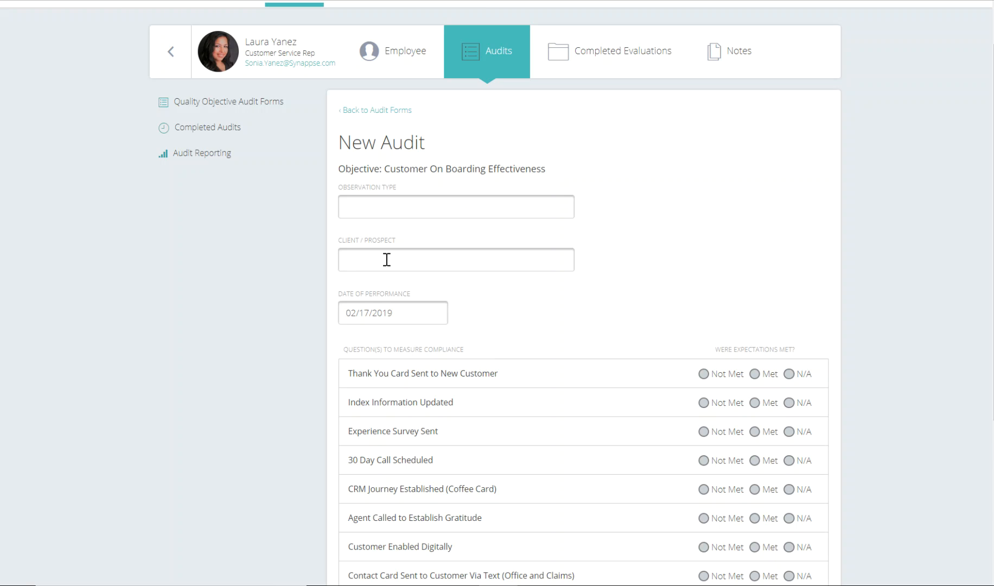
{"action": "left_click", "coordinate": [415, 205]}
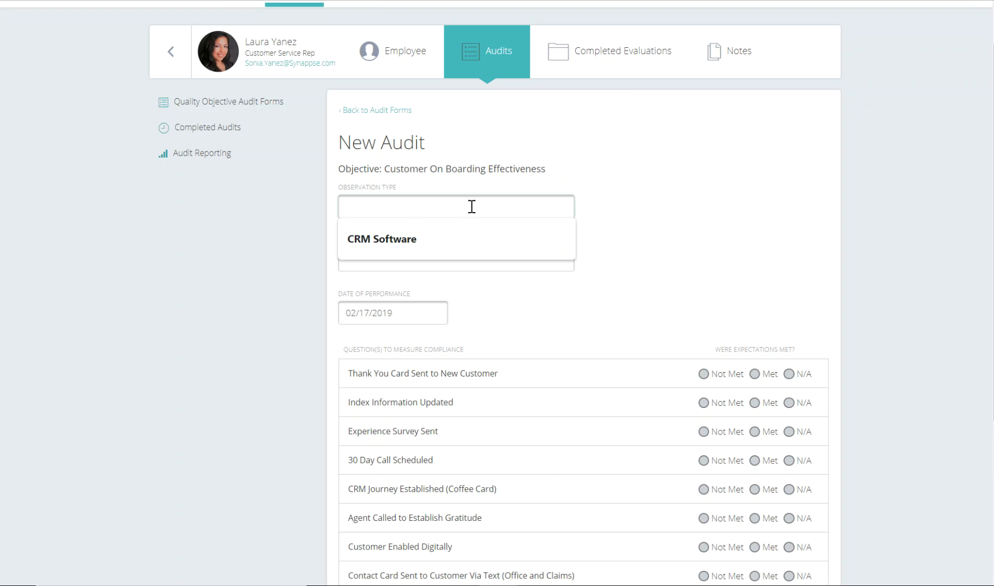
{"action": "left_click", "coordinate": [430, 237]}
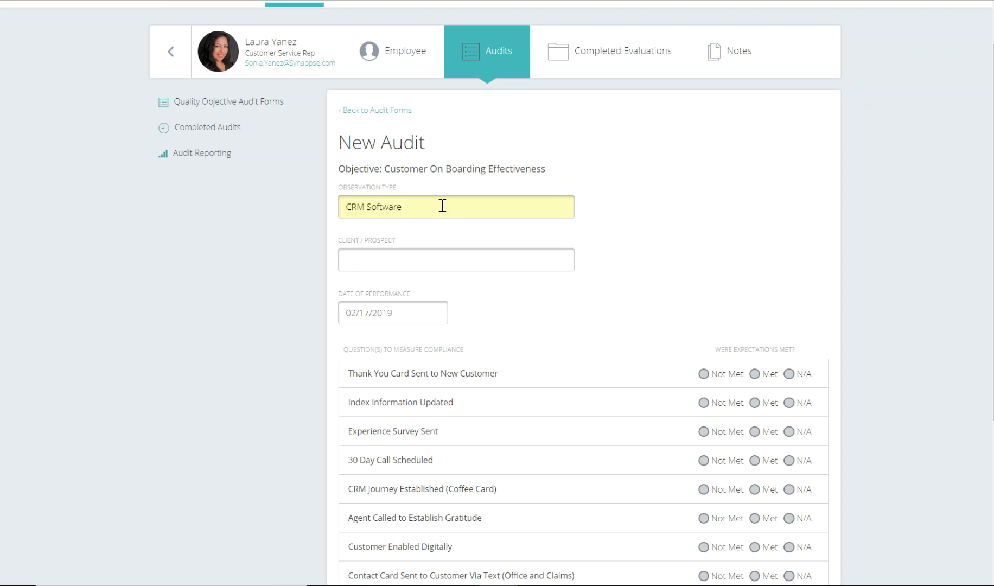
Step: Enter the client's full name in the audit's Client / Prospect field, with both names capitalised
{"action": "left_click", "coordinate": [459, 255]}
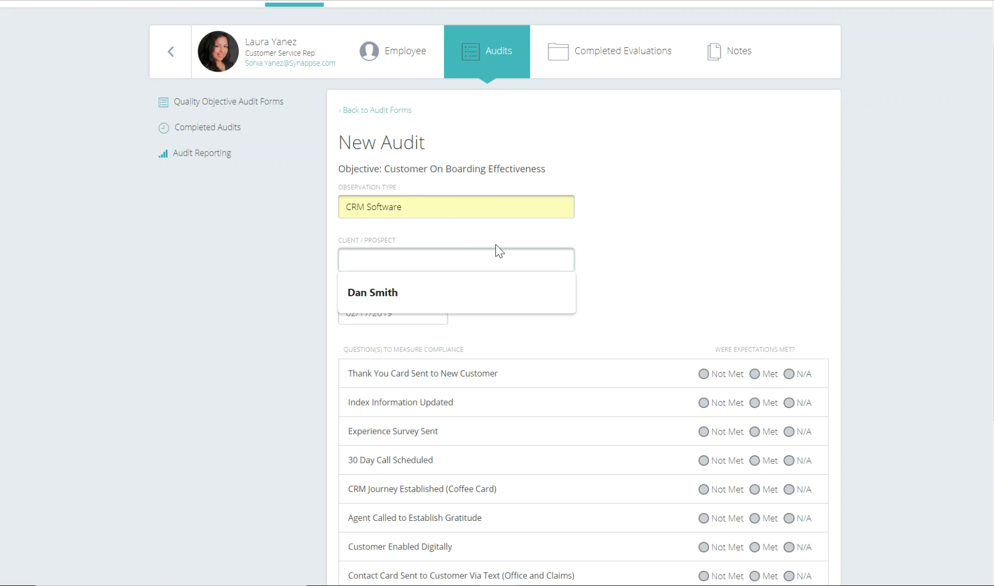
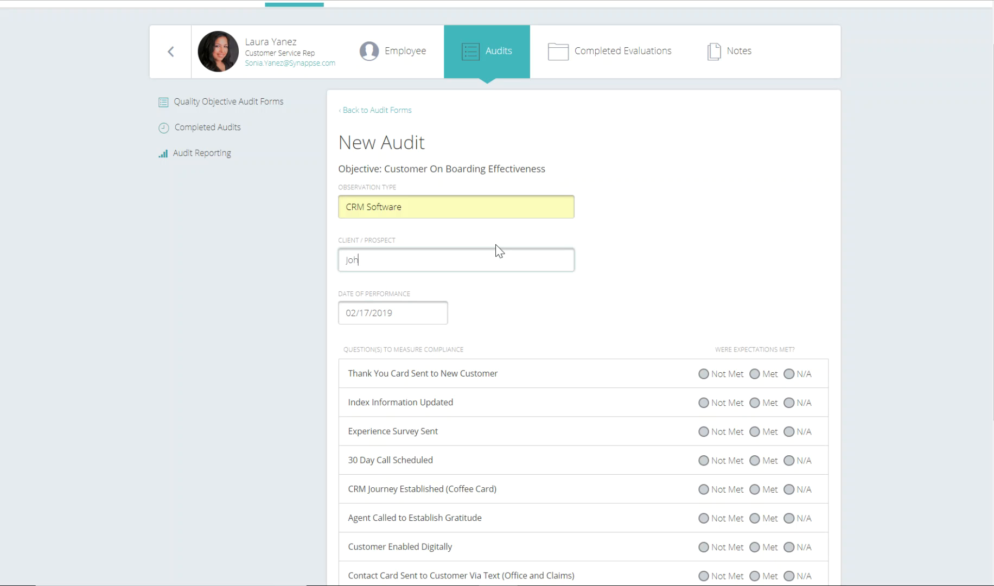
{"action": "right_click", "coordinate": [384, 257]}
{"action": "left_click", "coordinate": [414, 269]}
{"action": "key", "text": "BackSpace"}
{"action": "key", "text": "BackSpace"}
{"action": "key", "text": "BackSpace"}
{"action": "key", "text": "BackSpace"}
{"action": "key", "text": "BackSpace"}
{"action": "key", "text": "BackSpace"}
{"action": "key", "text": "BackSpace"}
{"action": "key", "text": "BackSpace"}
{"action": "left_click", "coordinate": [623, 248]}
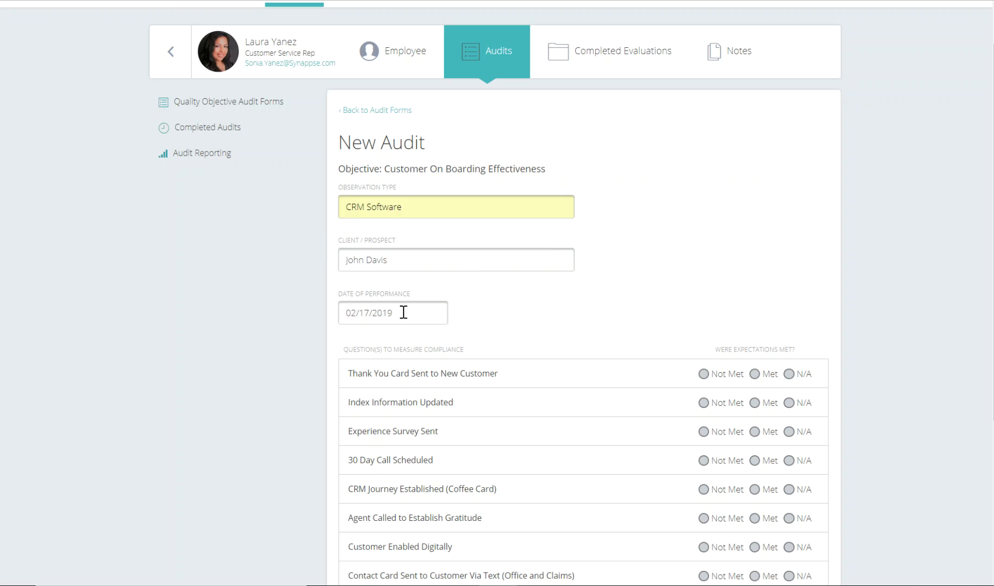
Step: Mark the thank you card, index information, experience survey and 30 day call questions as Met
{"action": "left_click", "coordinate": [718, 375]}
{"action": "scroll", "coordinate": [721, 373], "scroll_direction": "down", "scroll_amount": 2}
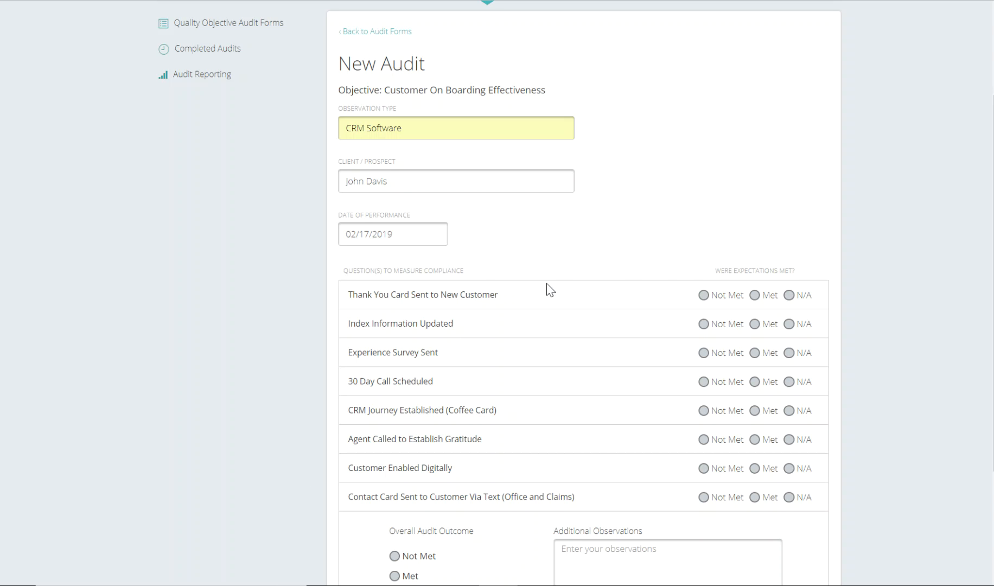
{"action": "left_click", "coordinate": [754, 295]}
{"action": "left_click", "coordinate": [755, 325]}
{"action": "left_click", "coordinate": [755, 354]}
{"action": "left_click", "coordinate": [754, 382]}
{"action": "scroll", "coordinate": [422, 318], "scroll_direction": "up", "scroll_amount": 3}
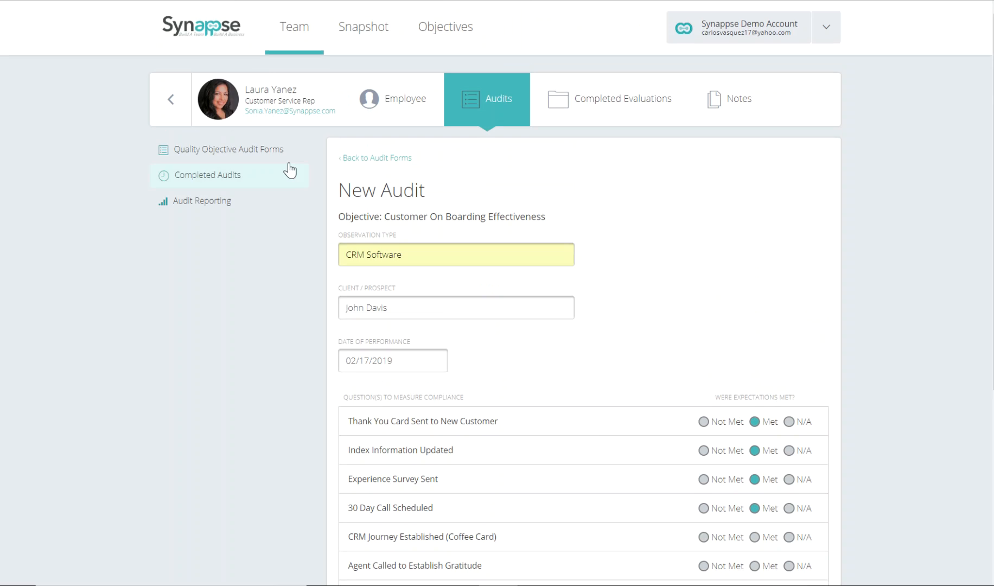
Step: Mark Agent Called to Establish Gratitude as Met, and the other three unanswered questions and the overall audit outcome as Not Met
{"action": "scroll", "coordinate": [614, 421], "scroll_direction": "down", "scroll_amount": 5}
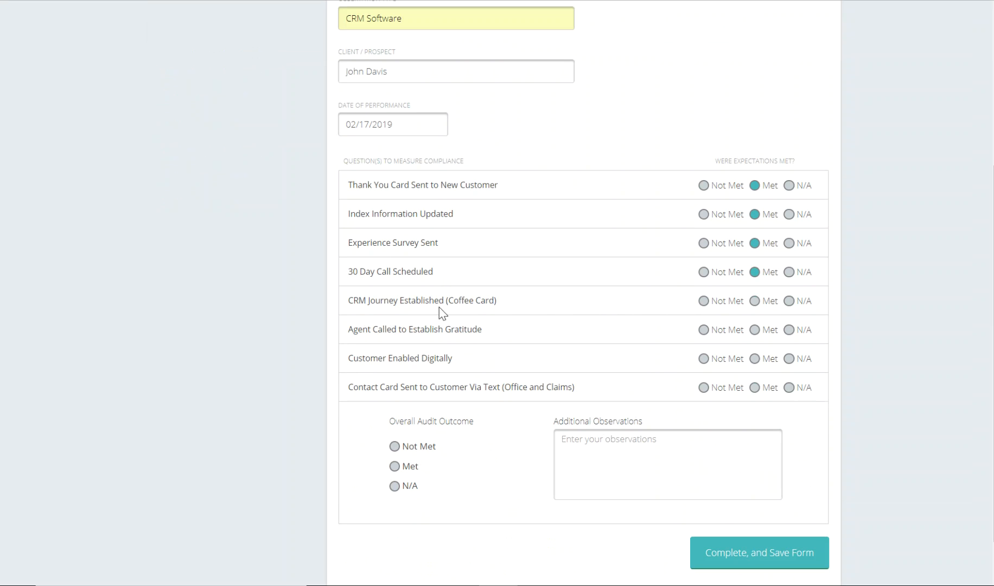
{"action": "left_click", "coordinate": [701, 302]}
{"action": "left_click", "coordinate": [754, 329]}
{"action": "left_click", "coordinate": [703, 358]}
{"action": "scroll", "coordinate": [469, 382], "scroll_direction": "up", "scroll_amount": 4}
{"action": "scroll", "coordinate": [469, 382], "scroll_direction": "down", "scroll_amount": 1}
{"action": "scroll", "coordinate": [469, 382], "scroll_direction": "up", "scroll_amount": 1}
{"action": "scroll", "coordinate": [629, 388], "scroll_direction": "down", "scroll_amount": 4}
{"action": "left_click", "coordinate": [704, 387]}
{"action": "left_click", "coordinate": [394, 446]}
Step: Begin the additional observations with the correctly spelled heading "Strengths:" on its own line
{"action": "left_click", "coordinate": [639, 458]}
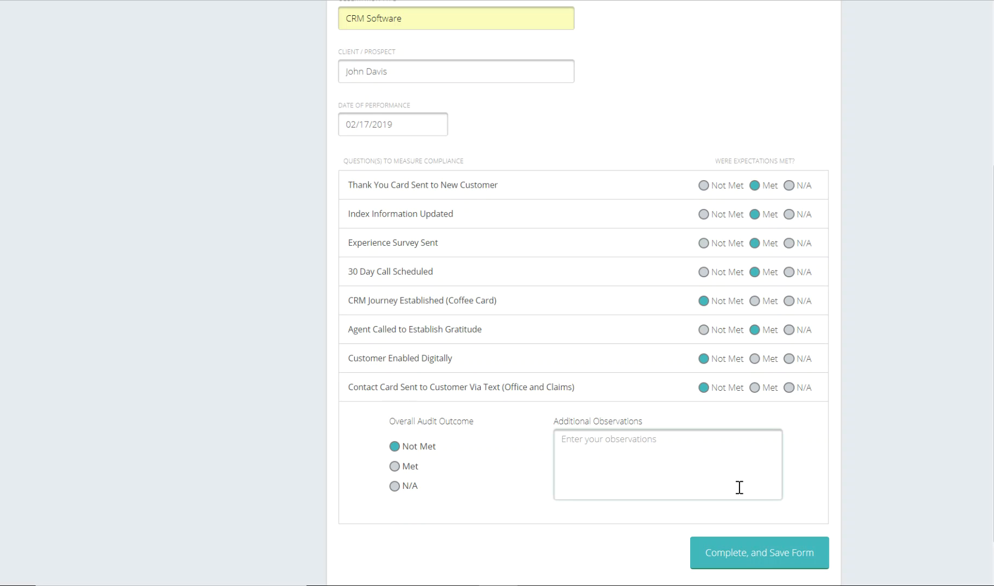
{"action": "type", "text": "Strenghts:"}
{"action": "key", "text": "Return"}
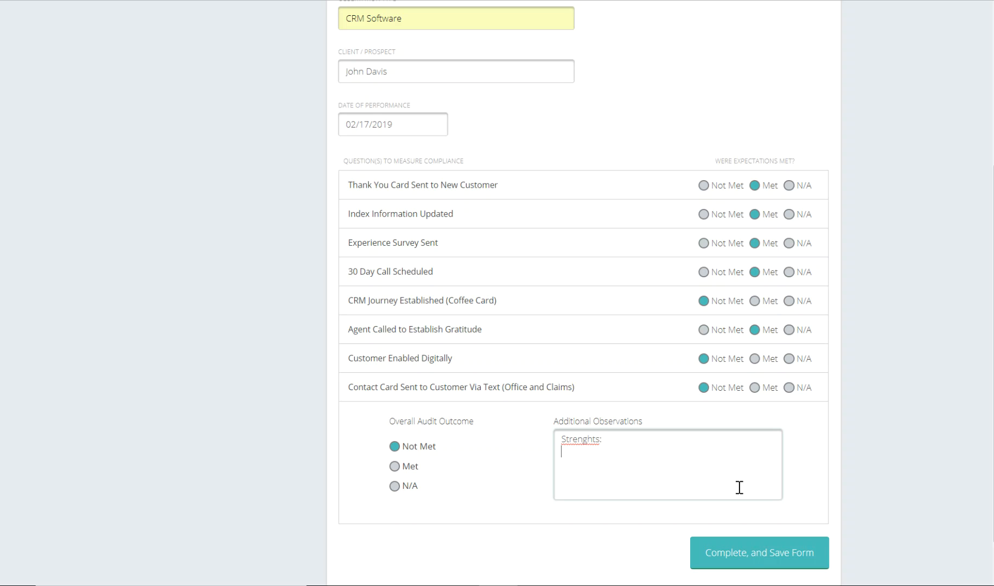
{"action": "right_click", "coordinate": [584, 440]}
{"action": "left_click", "coordinate": [646, 230]}
{"action": "left_click", "coordinate": [603, 453]}
{"action": "type", "text": "1. test"}
{"action": "key", "text": "Return"}
{"action": "type", "text": "2."}
{"action": "key", "text": "Return"}
{"action": "type", "text": "3."}
{"action": "key", "text": "Return"}
Step: Add an "Opportunities:" heading to the observations with the numbered lines "1." and "2." and a blank line below
{"action": "type", "text": "Opportunties"}
{"action": "right_click", "coordinate": [601, 484]}
{"action": "left_click", "coordinate": [661, 270]}
{"action": "type", "text": ":"}
{"action": "key", "text": "Return"}
Step: List "1. test", "2." and "3." on separate lines under the Strengths heading
{"action": "type", "text": "1."}
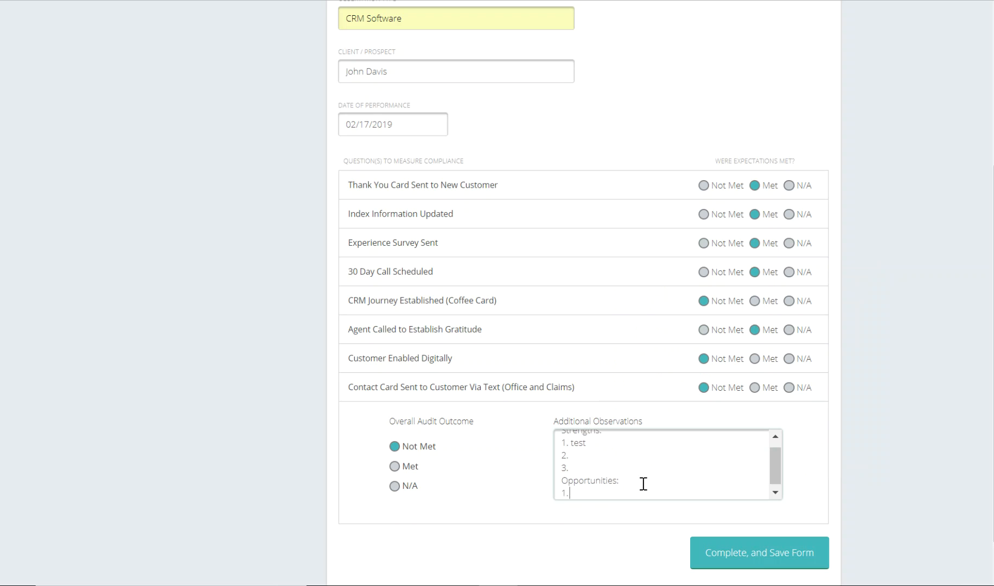
{"action": "key", "text": "Return"}
{"action": "type", "text": "2"}
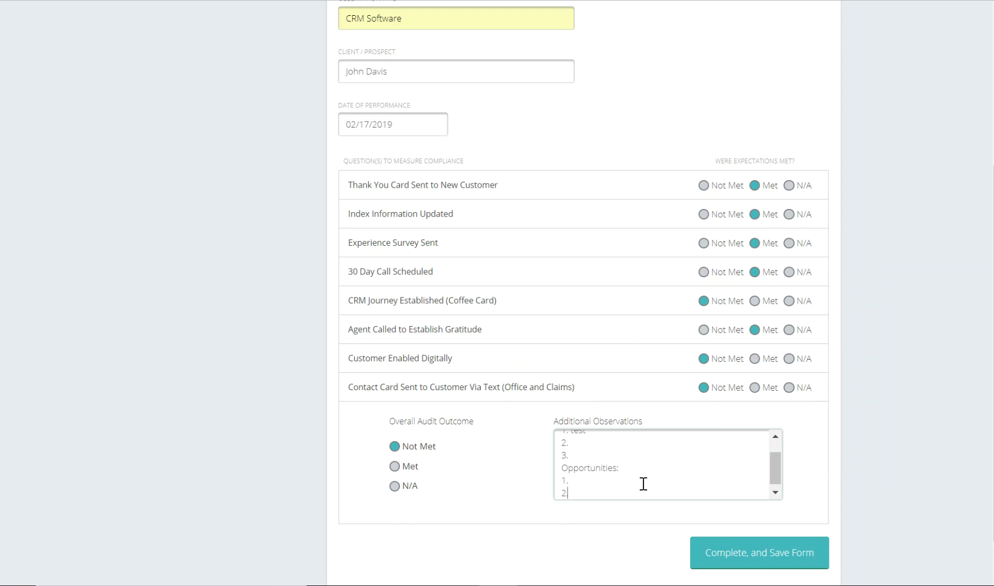
{"action": "type", "text": "."}
{"action": "key", "text": "Return"}
{"action": "key", "text": "Return"}
Step: Add the heading "Expectations Moving forward:" to the observations, followed by a line numbered "1."
{"action": "type", "text": "E"}
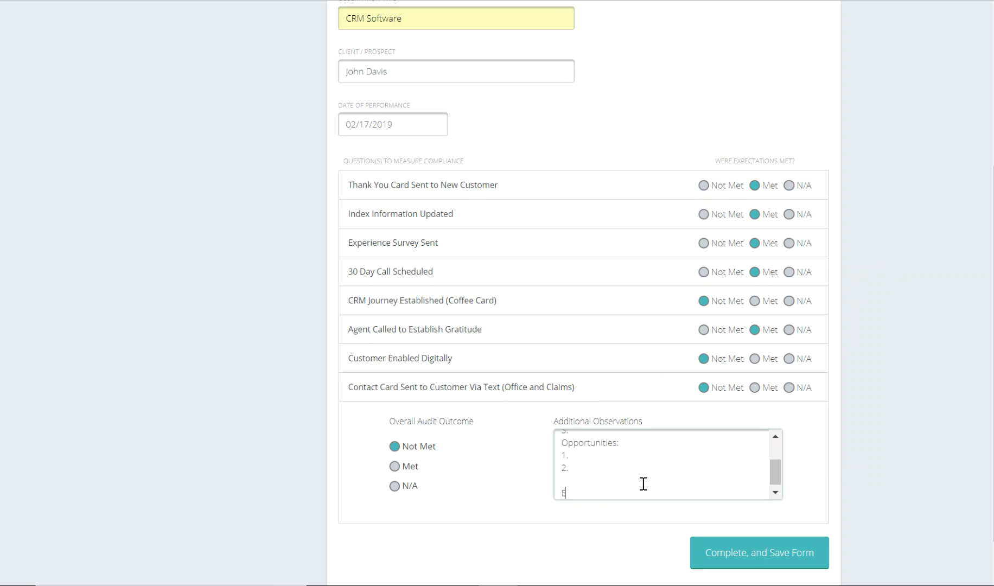
{"action": "type", "text": "xpectations Moving forward:"}
{"action": "key", "text": "Return"}
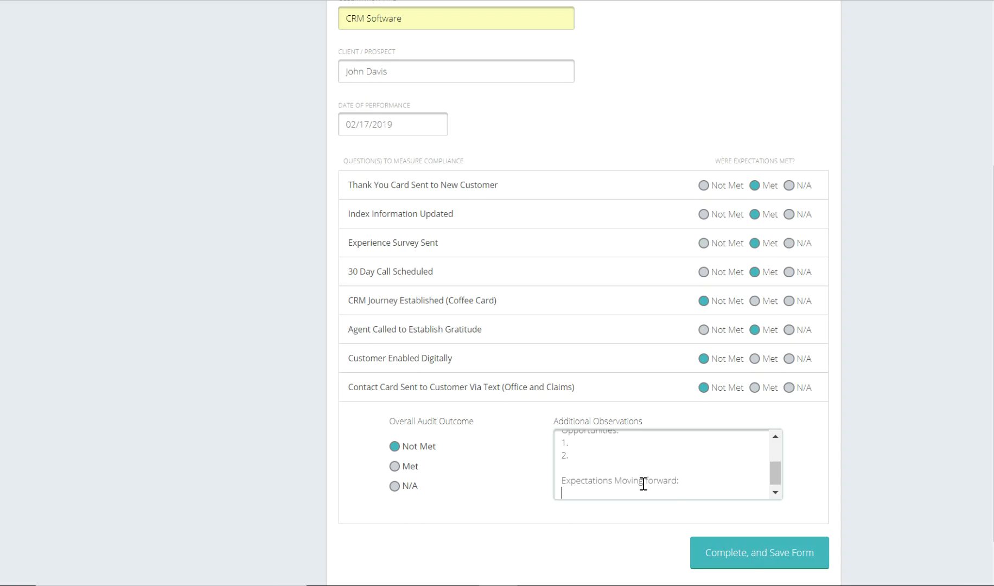
{"action": "type", "text": "1."}
Step: Check the filled-in audit form from start to end, and complete and save it
{"action": "scroll", "coordinate": [679, 491], "scroll_direction": "up", "scroll_amount": 5}
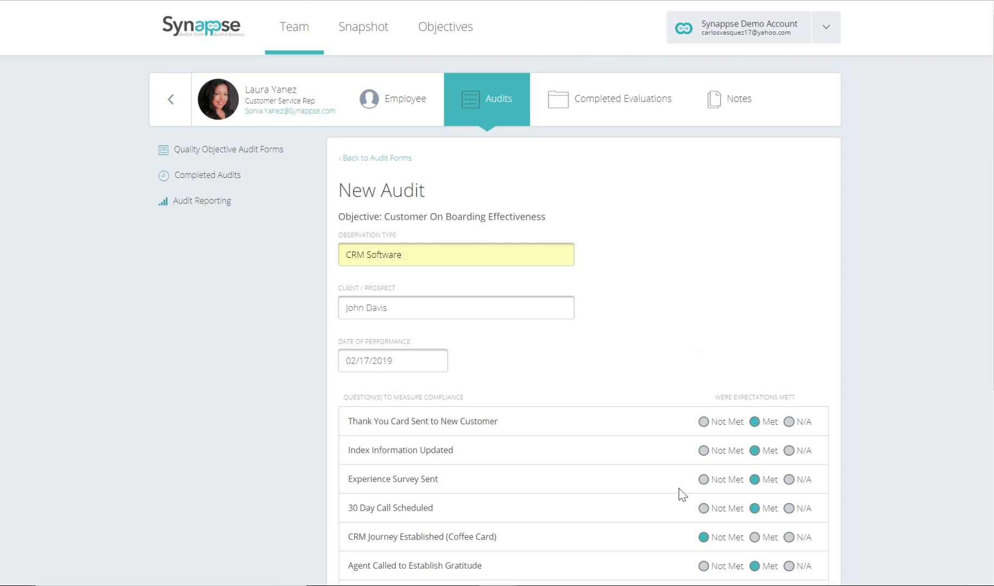
{"action": "scroll", "coordinate": [679, 490], "scroll_direction": "down", "scroll_amount": 5}
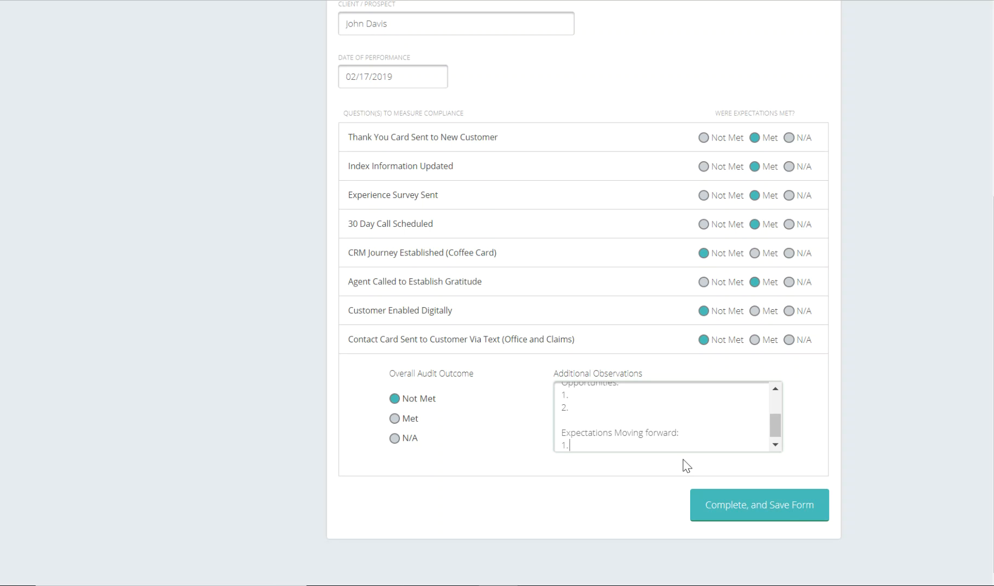
{"action": "left_click", "coordinate": [796, 511]}
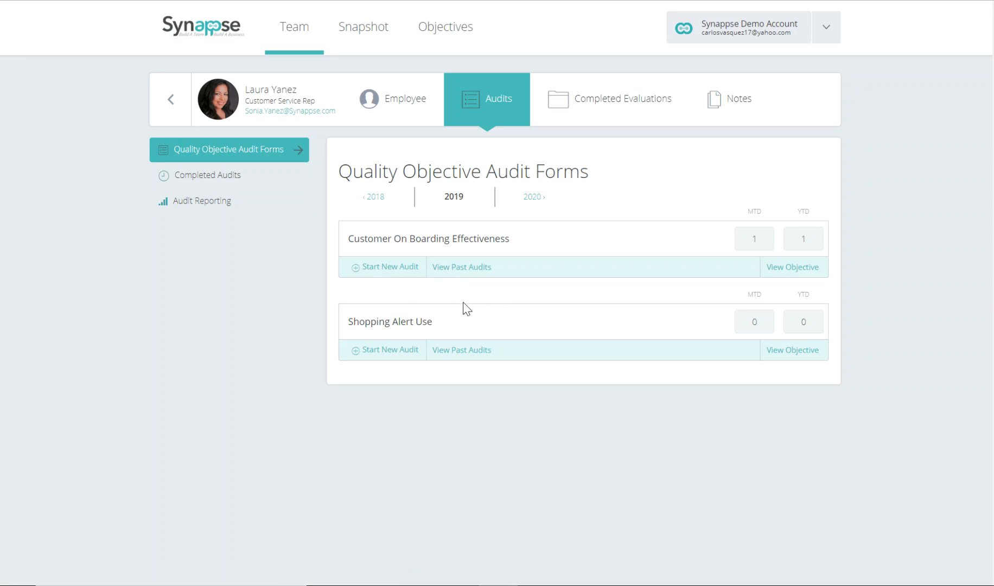
Step: Open the saved audit from the past audits of Customer On Boarding Effectiveness and review its answers and observations
{"action": "left_click", "coordinate": [478, 273]}
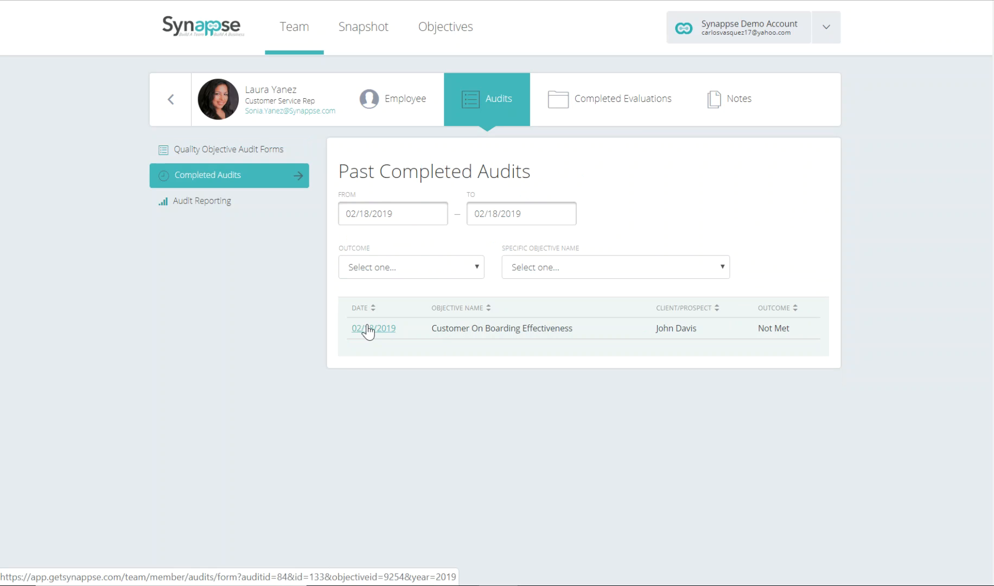
{"action": "left_click", "coordinate": [368, 329]}
{"action": "scroll", "coordinate": [537, 396], "scroll_direction": "down", "scroll_amount": 5}
{"action": "scroll", "coordinate": [543, 391], "scroll_direction": "up", "scroll_amount": 5}
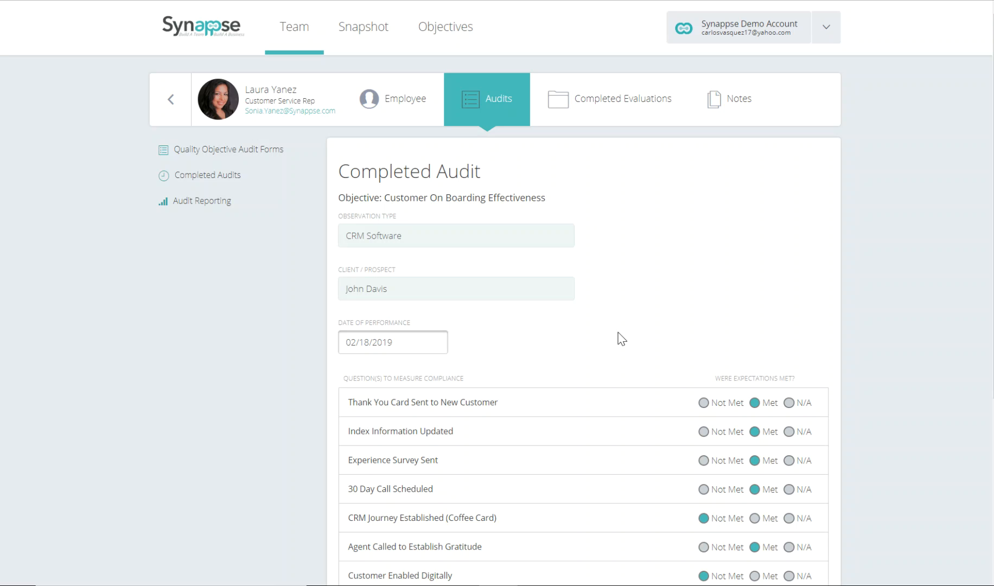
{"action": "scroll", "coordinate": [619, 341], "scroll_direction": "down", "scroll_amount": 3}
{"action": "scroll", "coordinate": [614, 345], "scroll_direction": "up", "scroll_amount": 3}
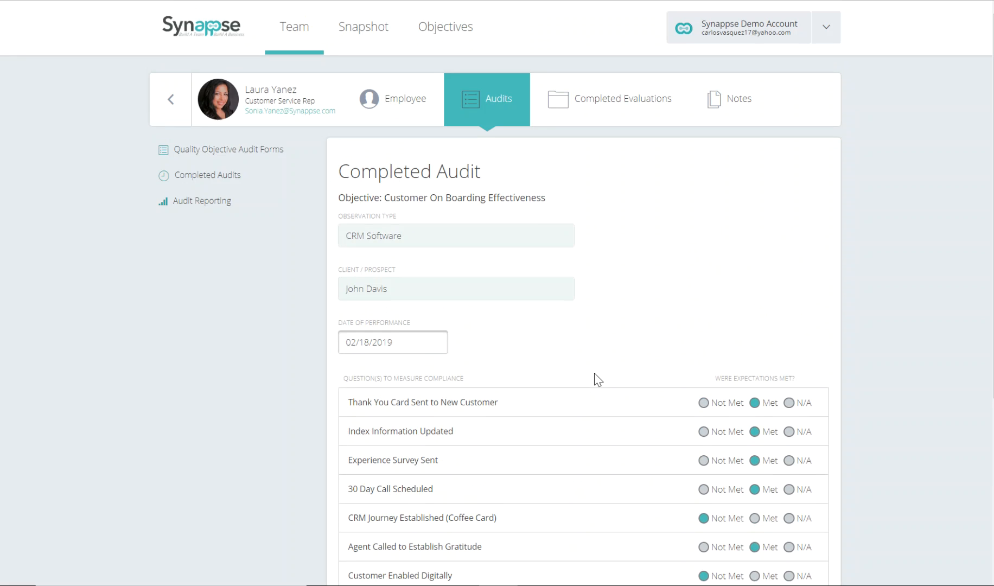